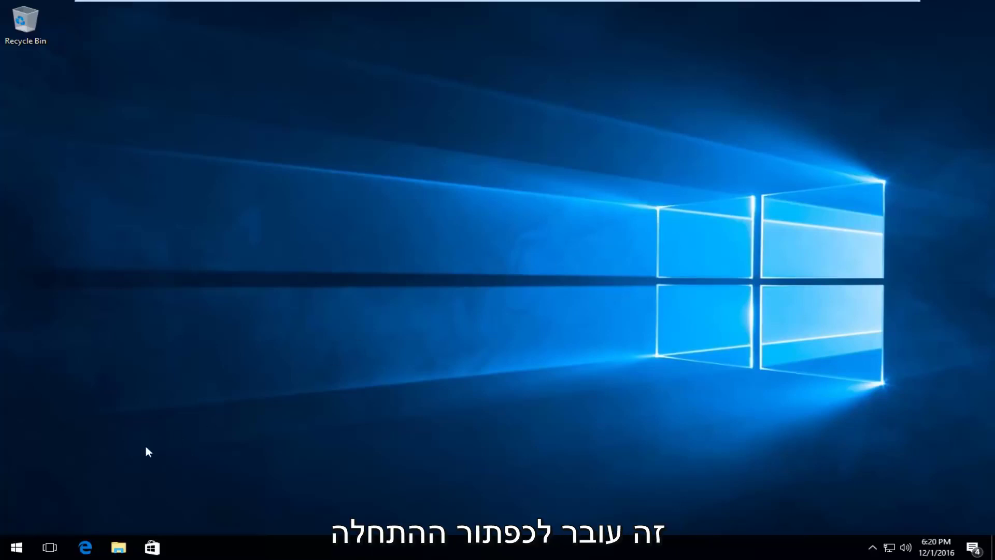
Search the Start menu for 'computer' and open This PC from the results.
left_click(5, 556)
left_click(5, 556)
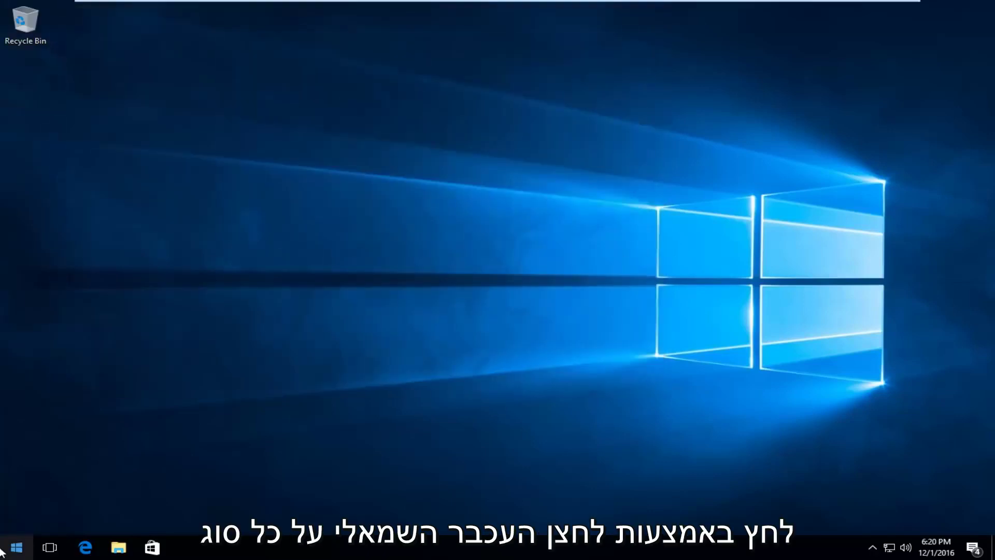
left_click(12, 557)
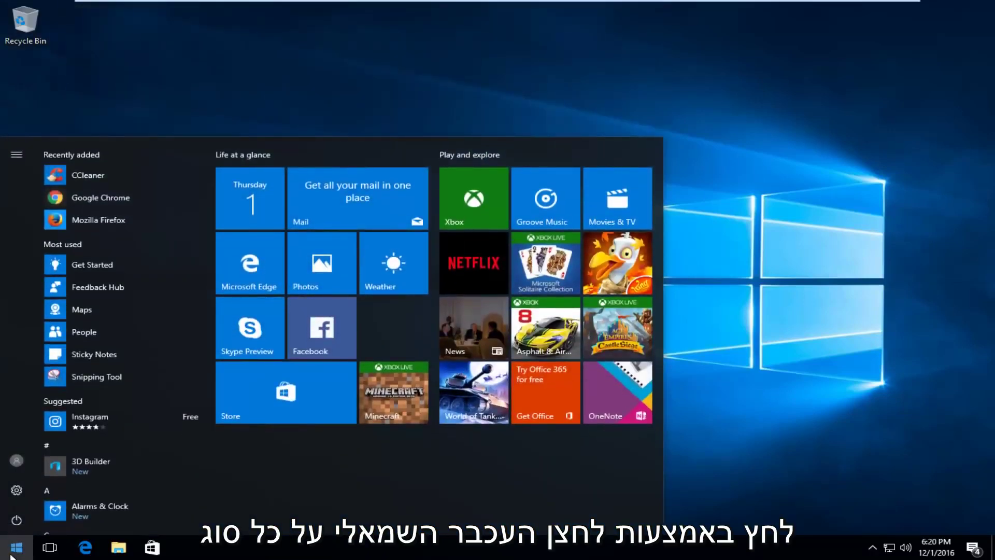
type("computer")
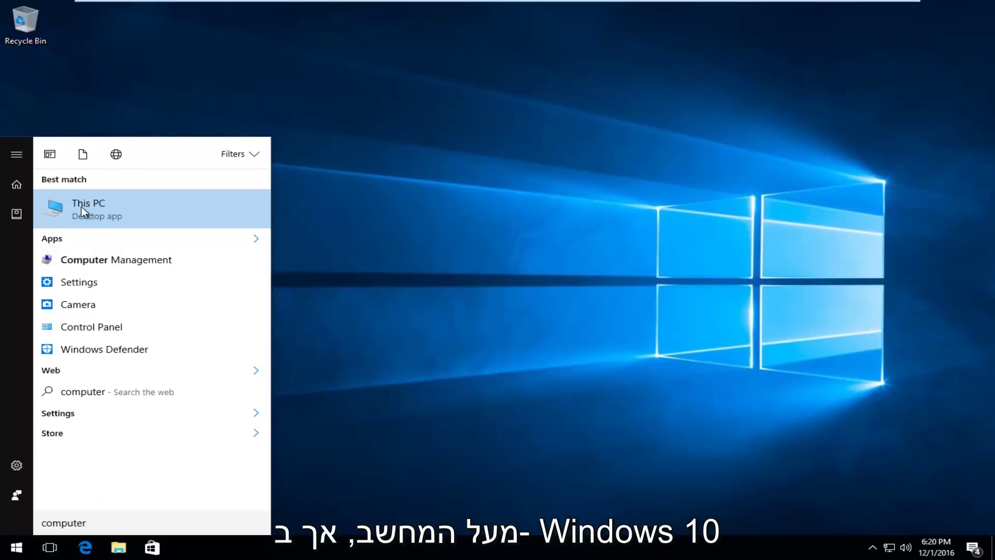
left_click(86, 214)
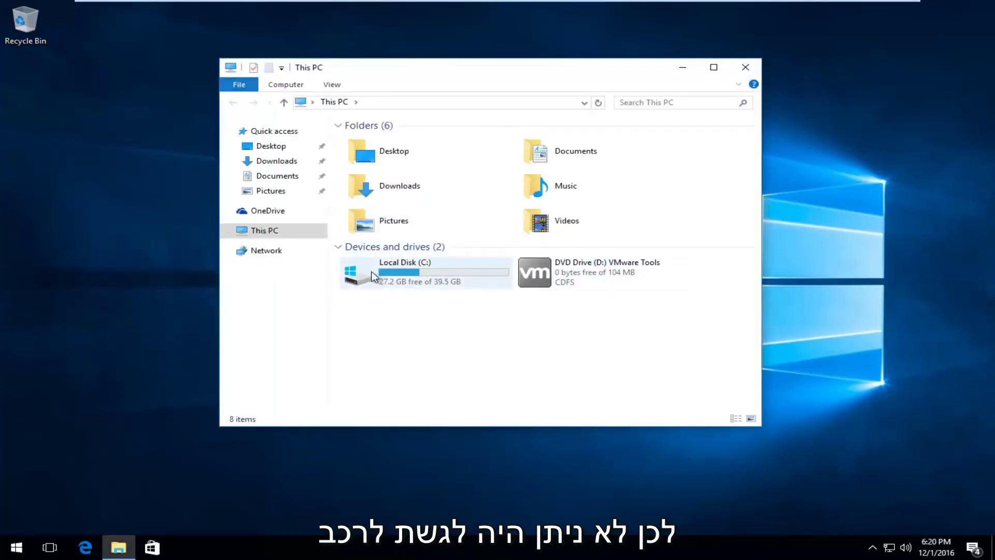
Open the Local Disk (C:) Properties dialog and show its Security tab.
mouse_move(376, 273)
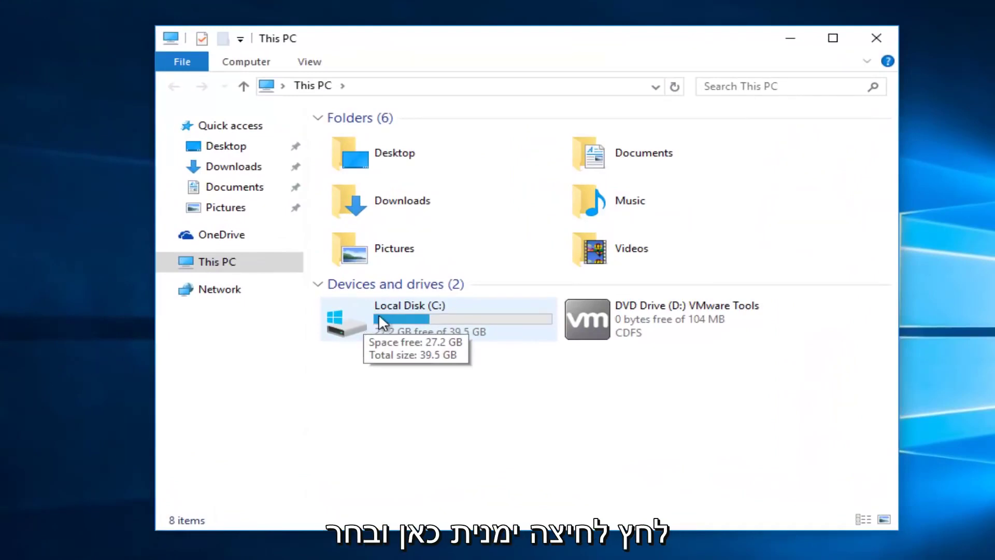
right_click(407, 311)
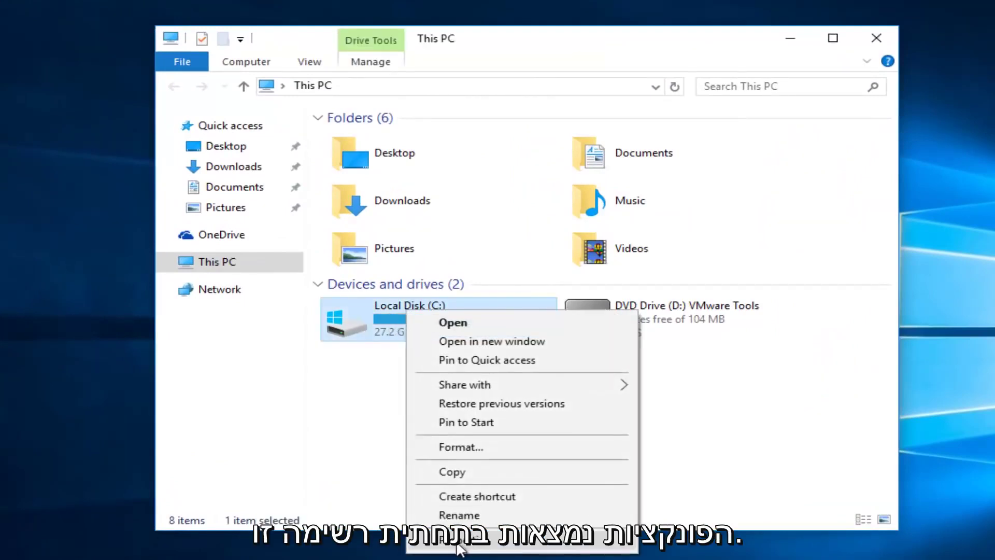
left_click(473, 540)
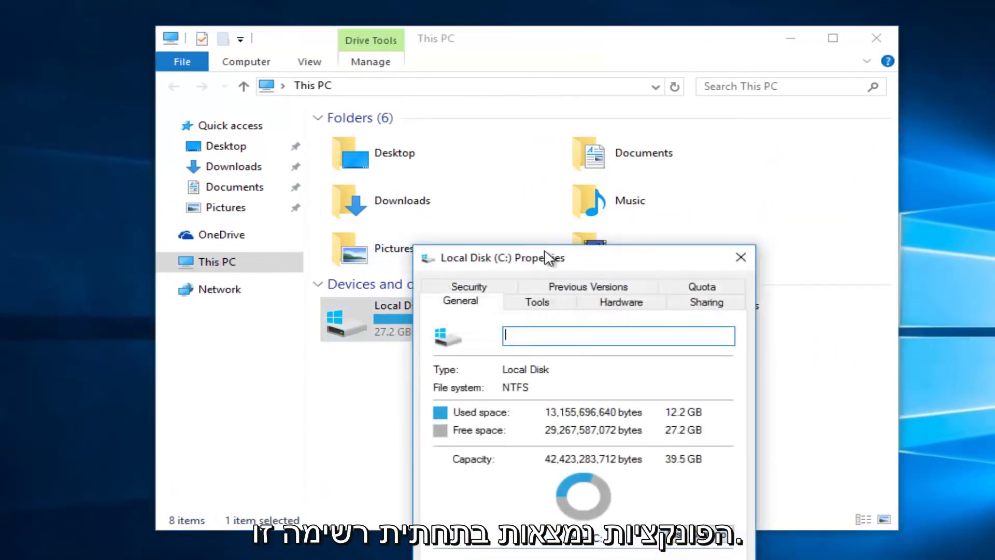
left_click_drag(545, 255, 503, 127)
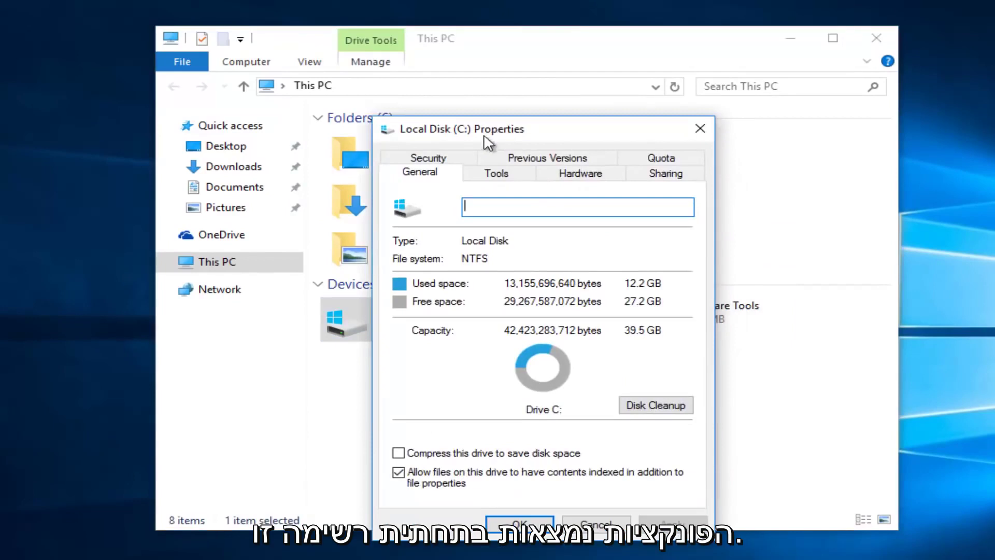
left_click(428, 157)
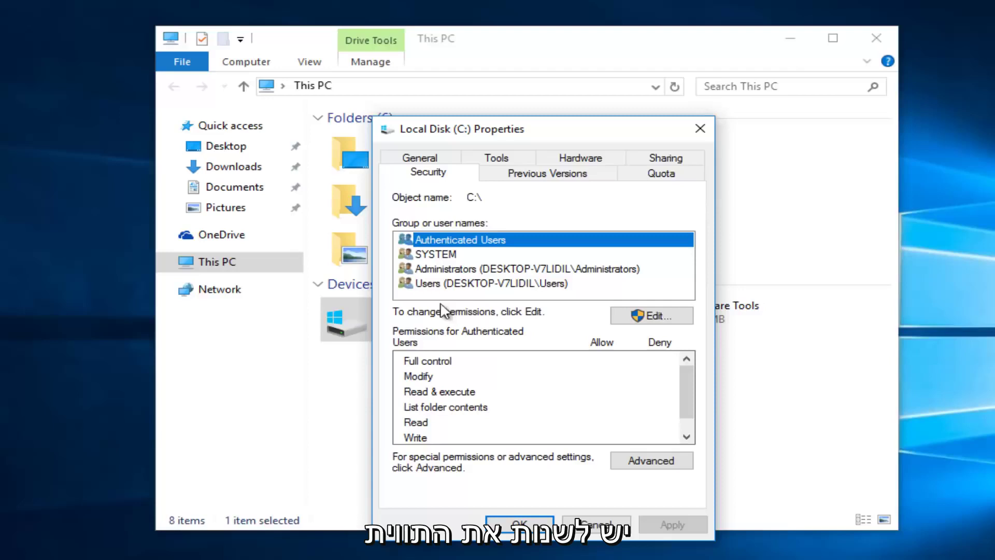
Edit the C: drive permissions and start adding a new user or group.
left_click(636, 317)
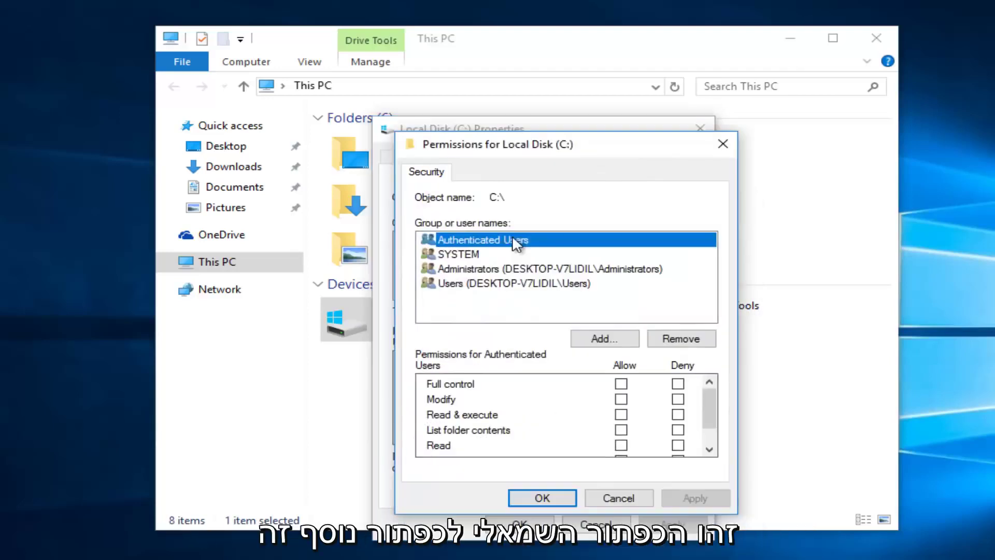
left_click(594, 340)
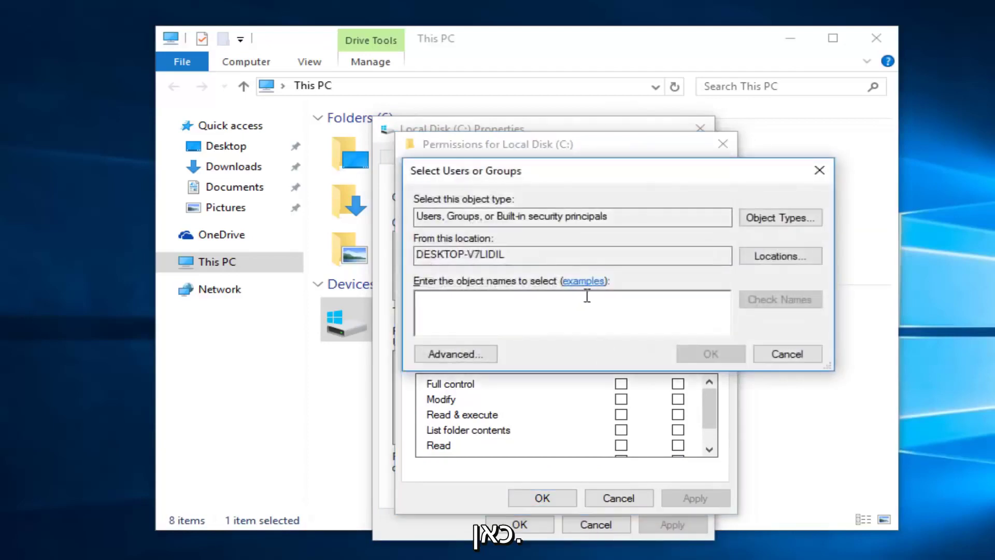
left_click_drag(595, 179, 624, 204)
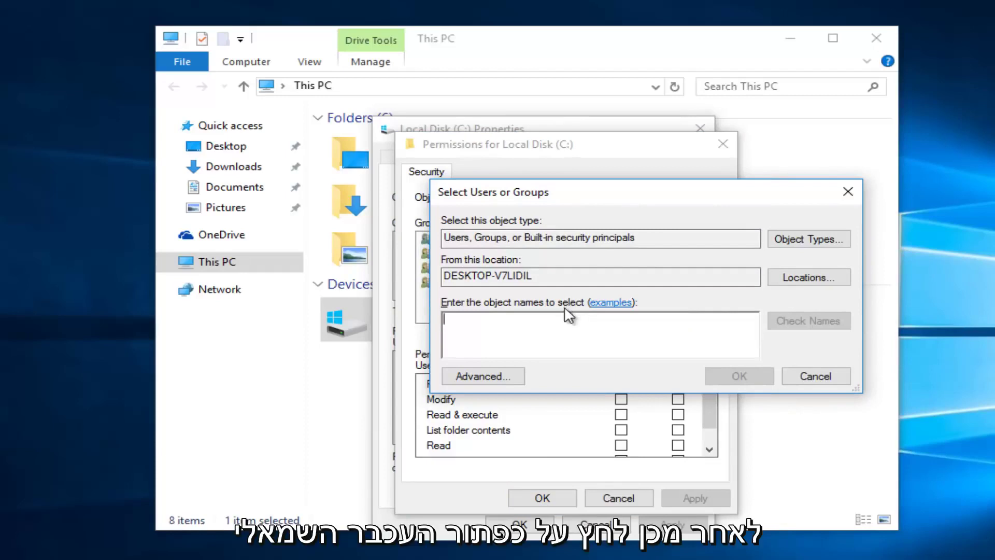
Search all users and groups and select Everyone as the object name.
left_click(478, 376)
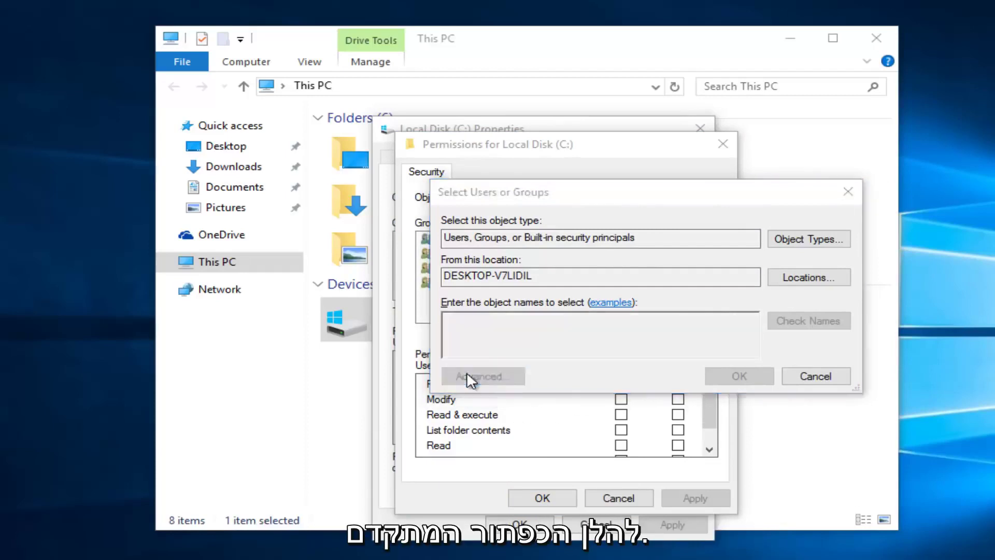
left_click_drag(582, 200, 582, 127)
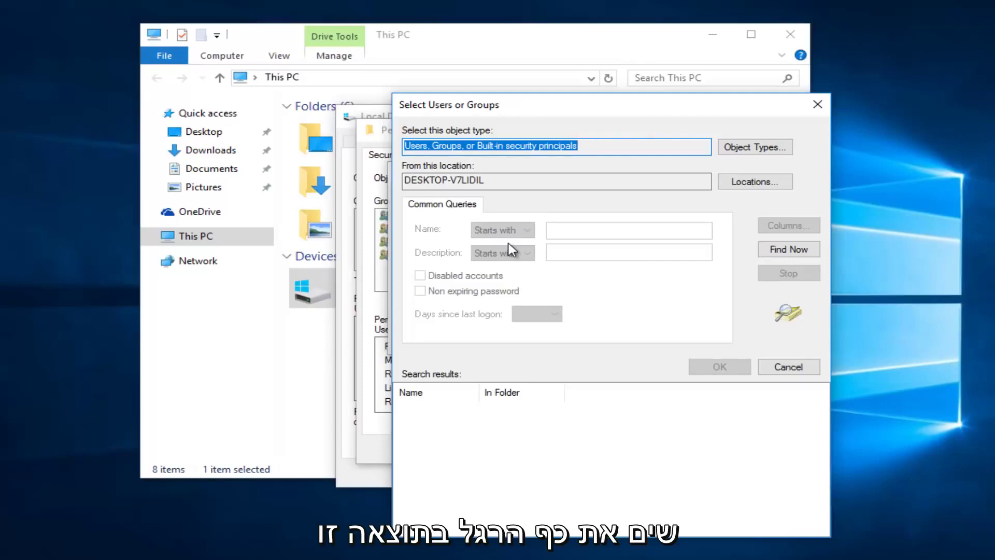
left_click(788, 253)
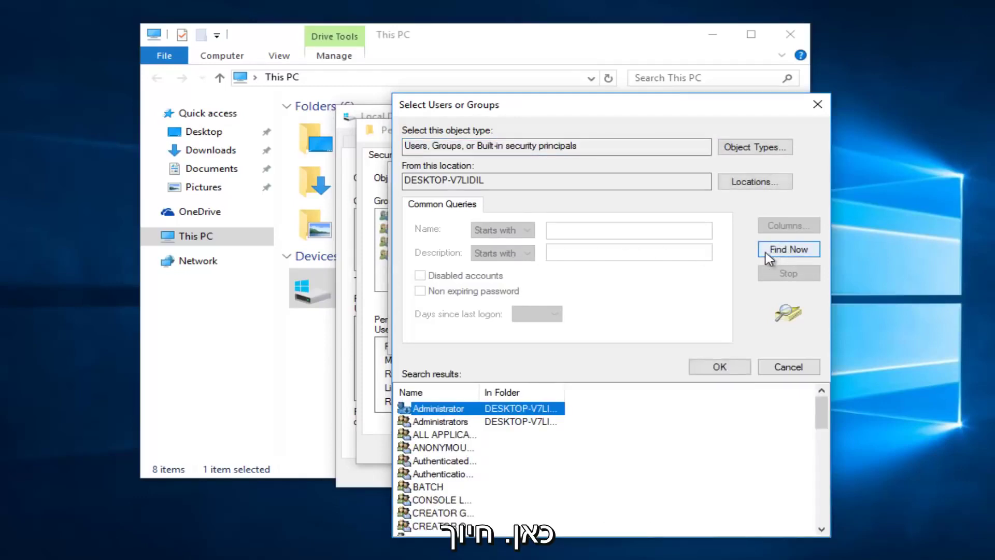
left_click_drag(824, 408, 782, 456)
left_click(430, 488)
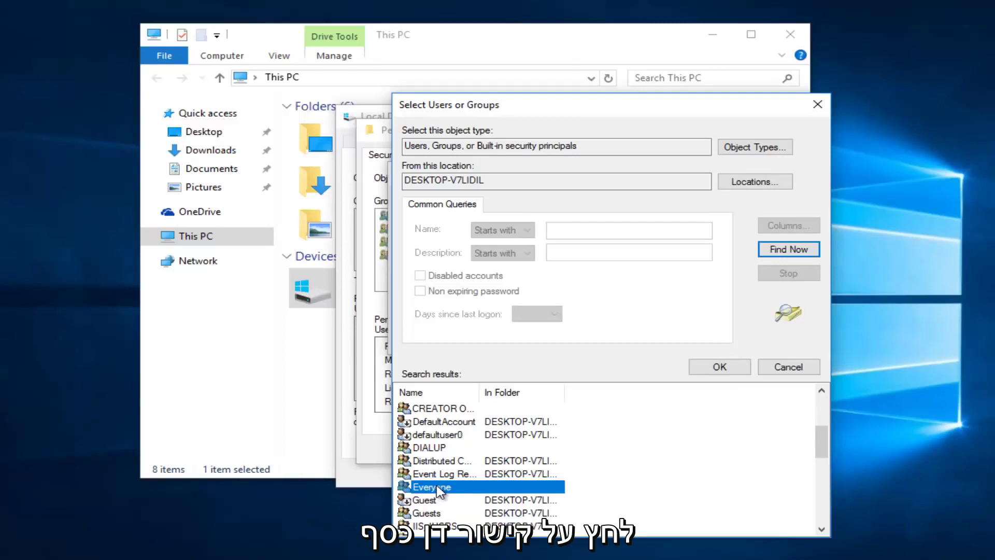
left_click(706, 368)
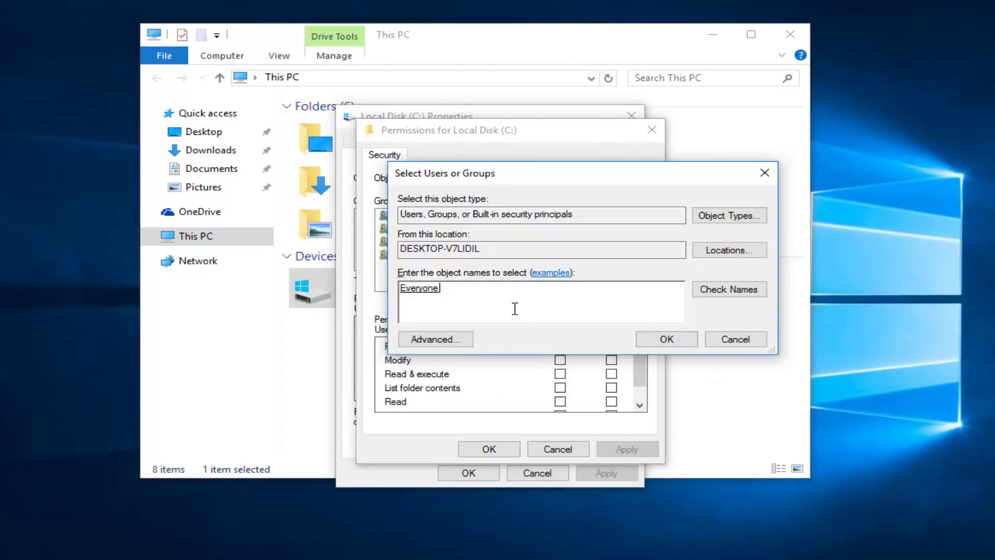
Add Everyone to the C: permission list with Full control allowed, and apply.
left_click(667, 339)
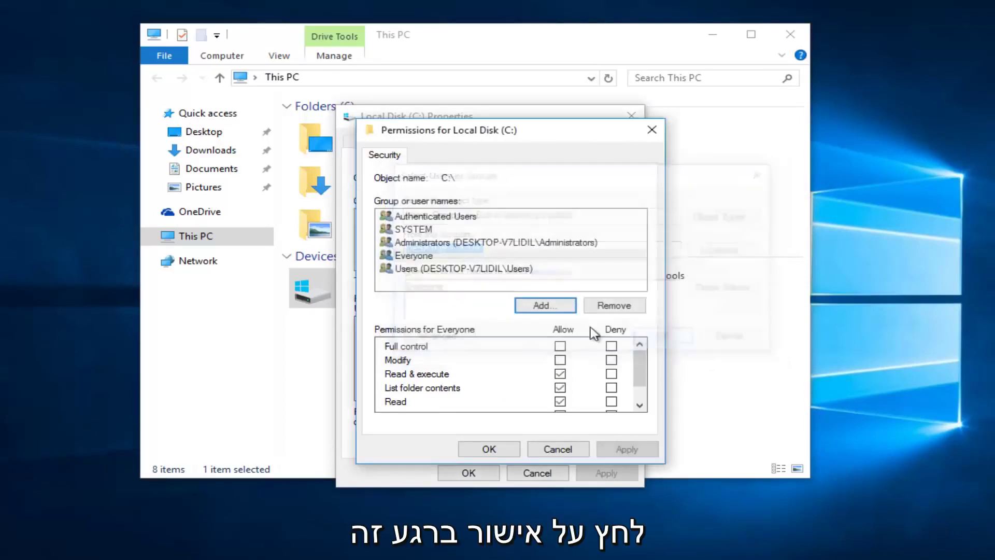
left_click(412, 257)
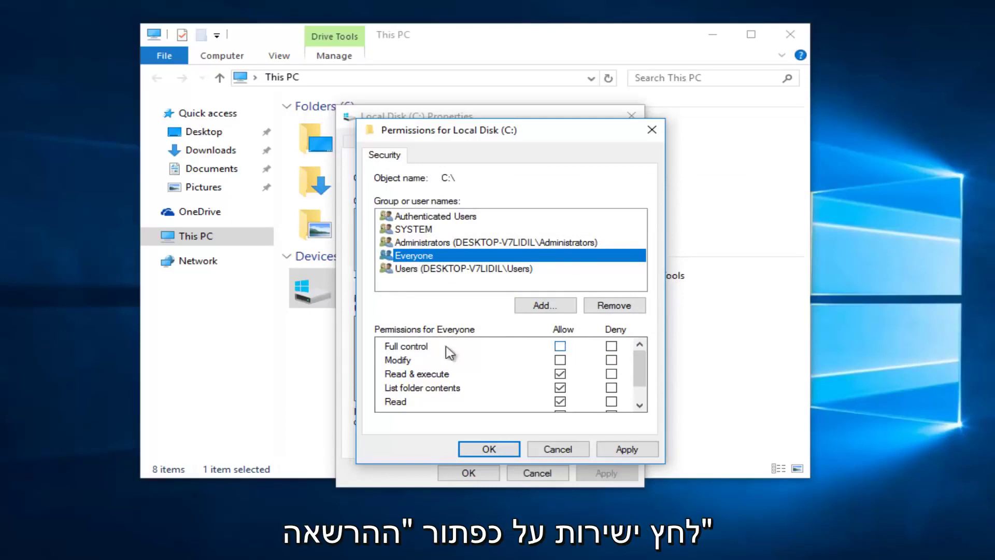
left_click(560, 347)
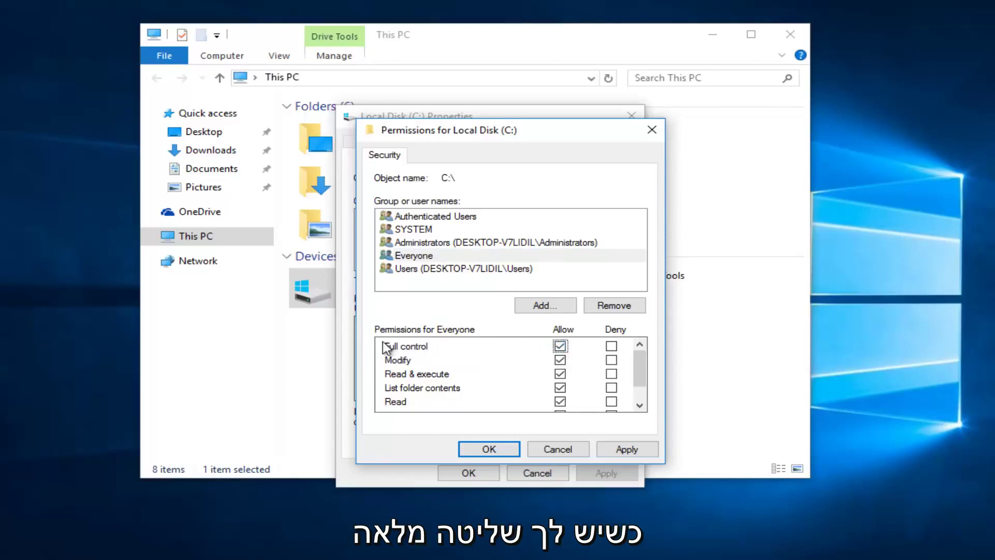
left_click(413, 256)
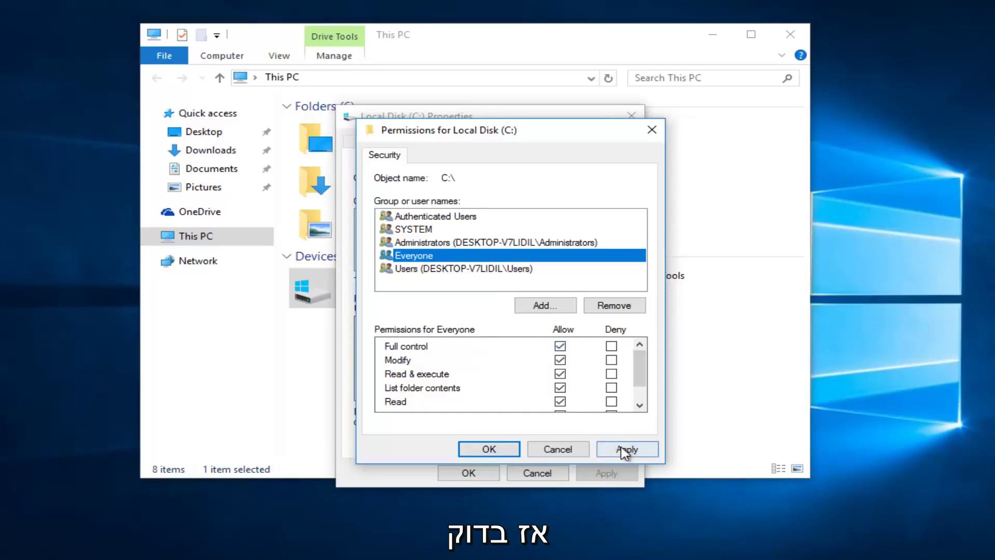
left_click(560, 346)
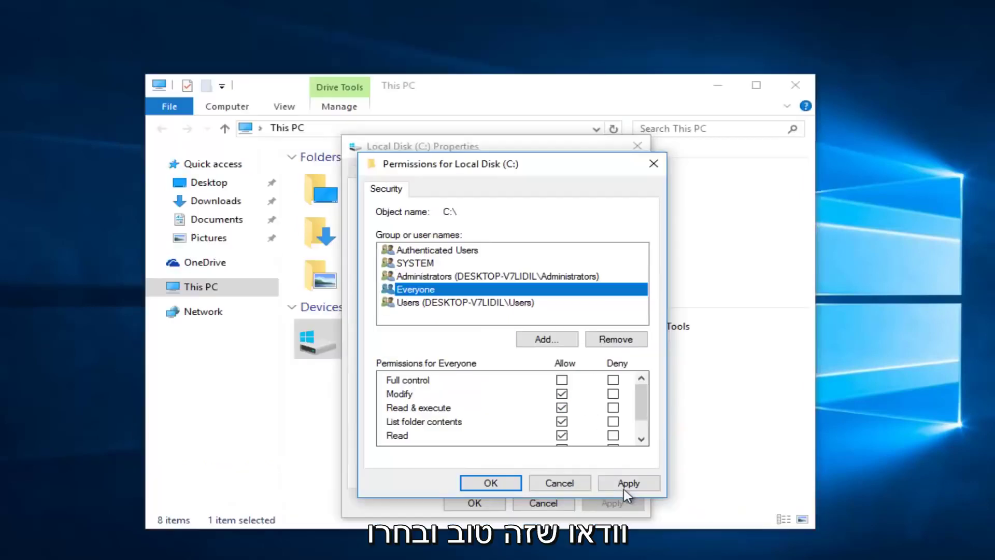
Answer No to both root-drive warnings, then close the Permissions and Properties dialogs.
left_click(623, 487)
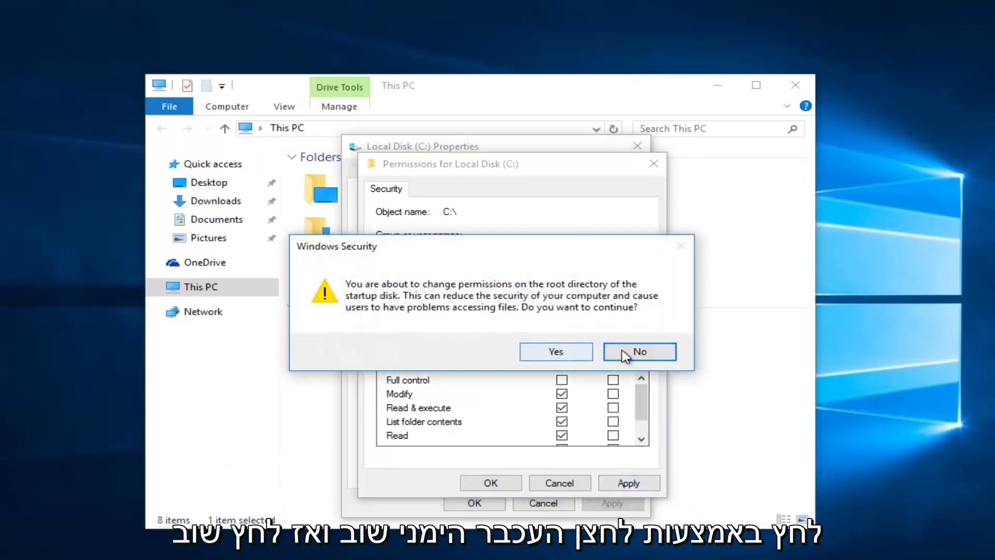
left_click(635, 350)
left_click(492, 483)
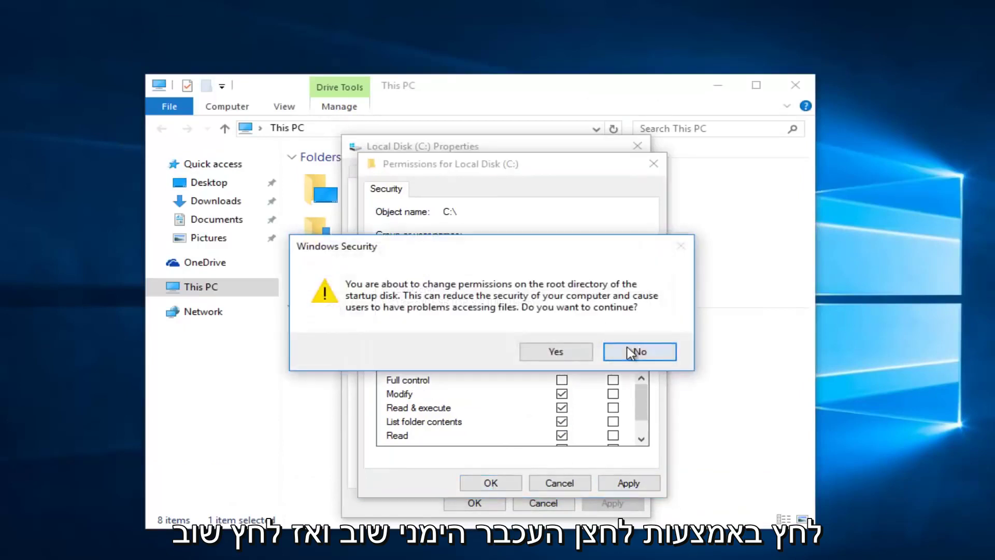
left_click(632, 350)
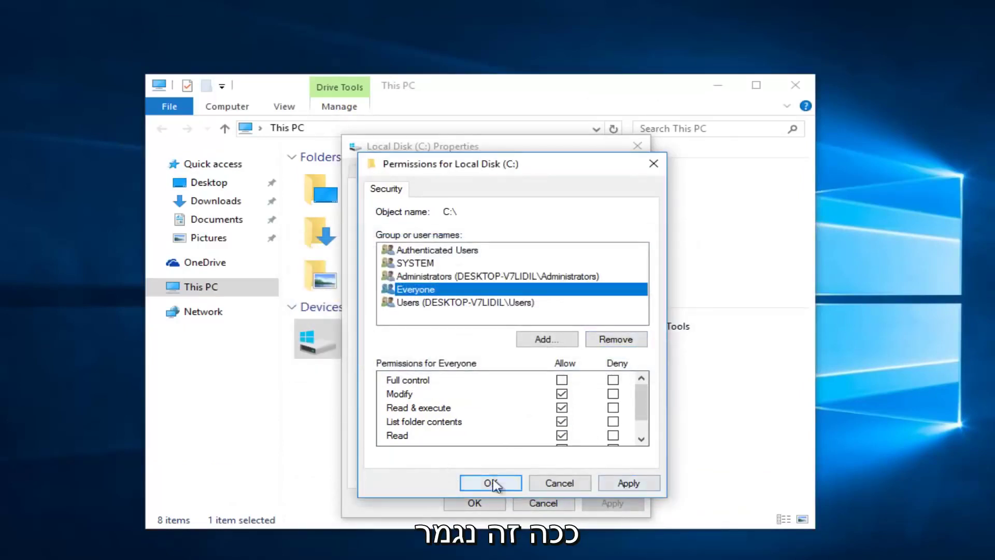
left_click(653, 164)
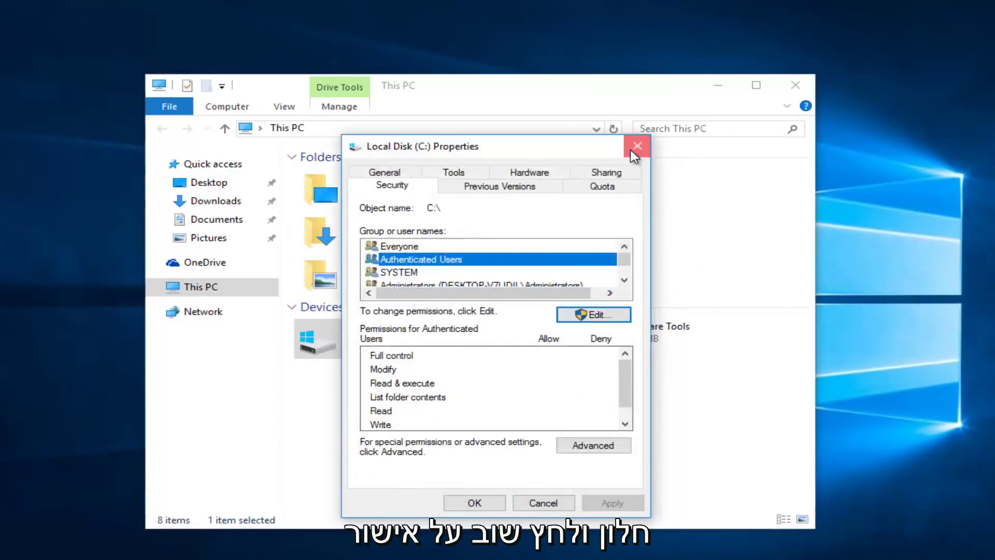
left_click(637, 146)
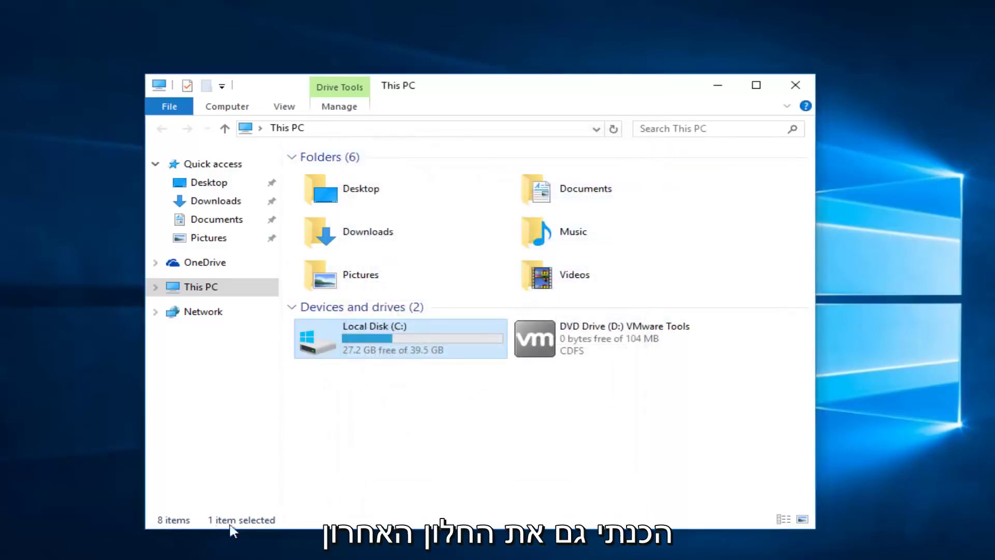
left_click(410, 414)
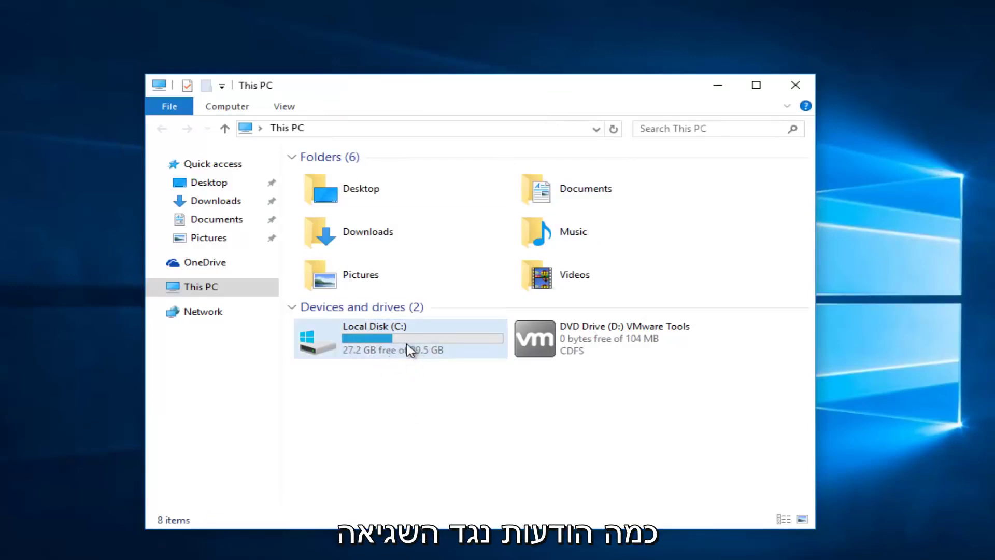
mouse_move(356, 334)
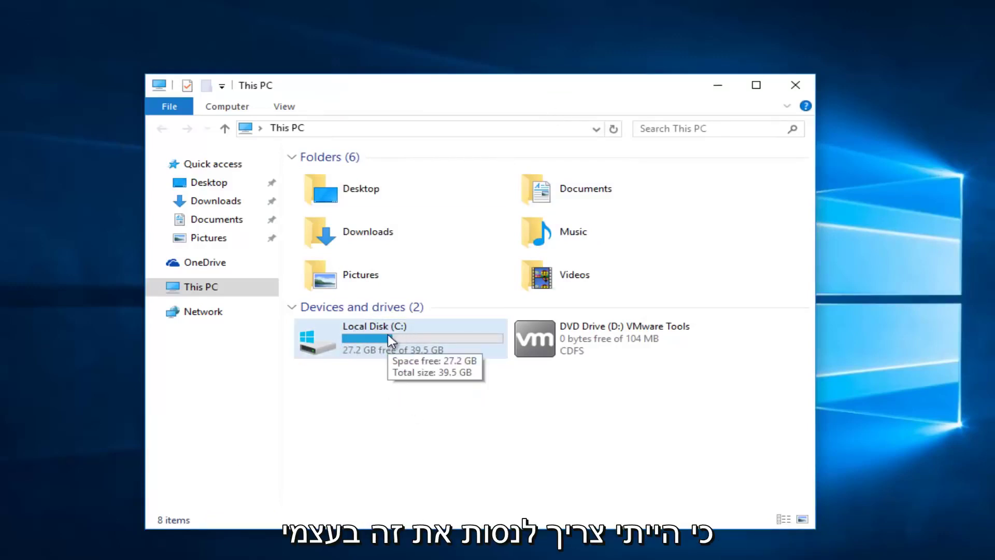